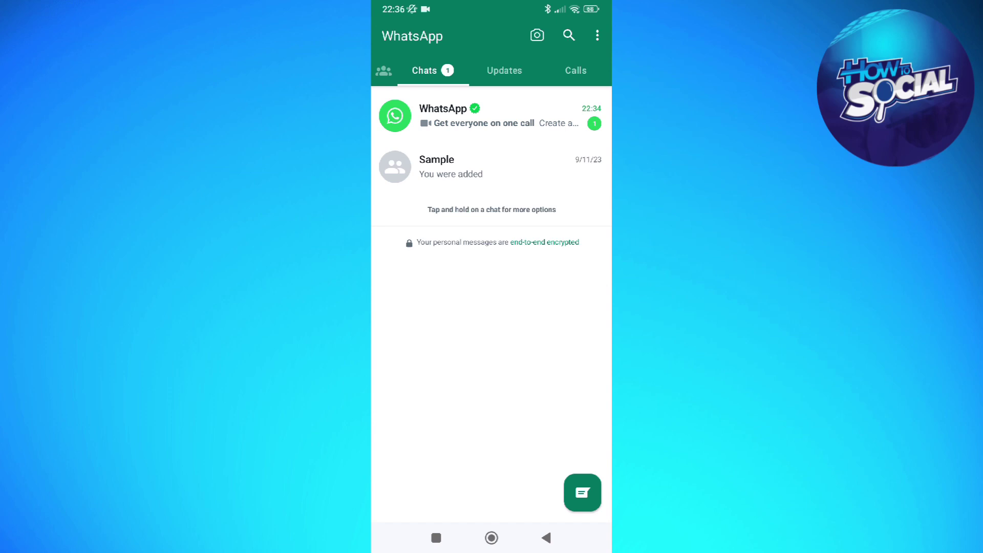
Open My status from Updates to view the update posted a minute ago, with zero views.
left_click(504, 70)
left_click(504, 70)
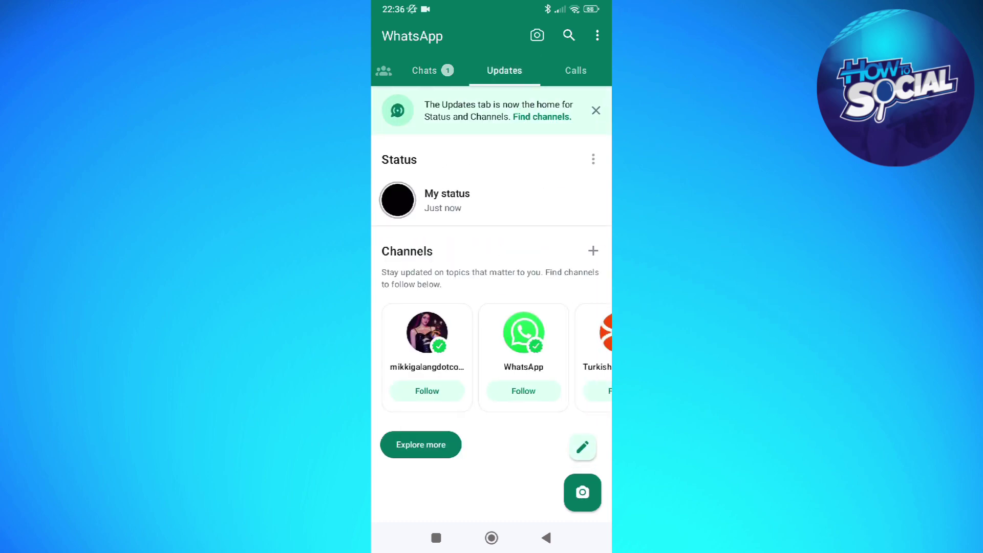
left_click(447, 199)
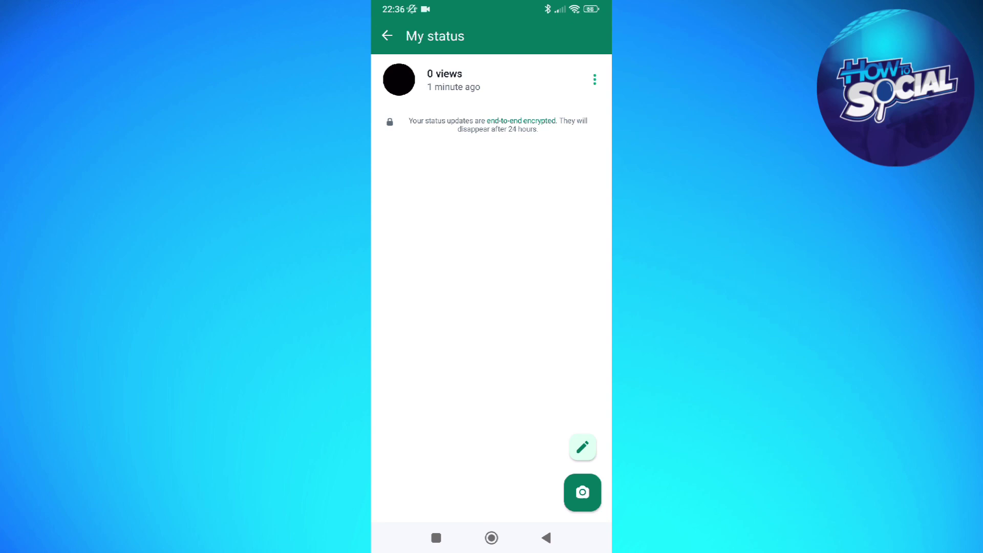
Delete the posted status update and confirm the deletion.
left_click(595, 79)
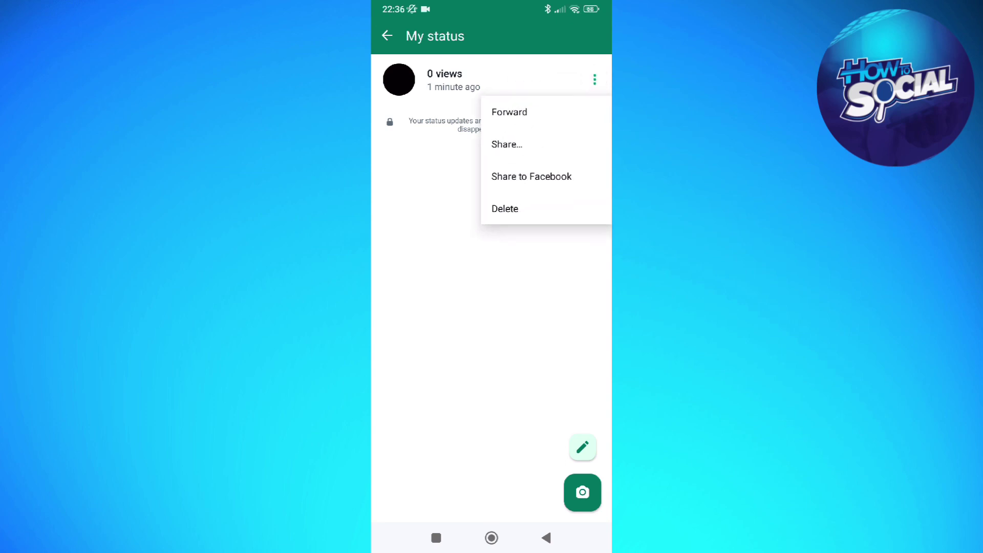
left_click(523, 208)
left_click(549, 285)
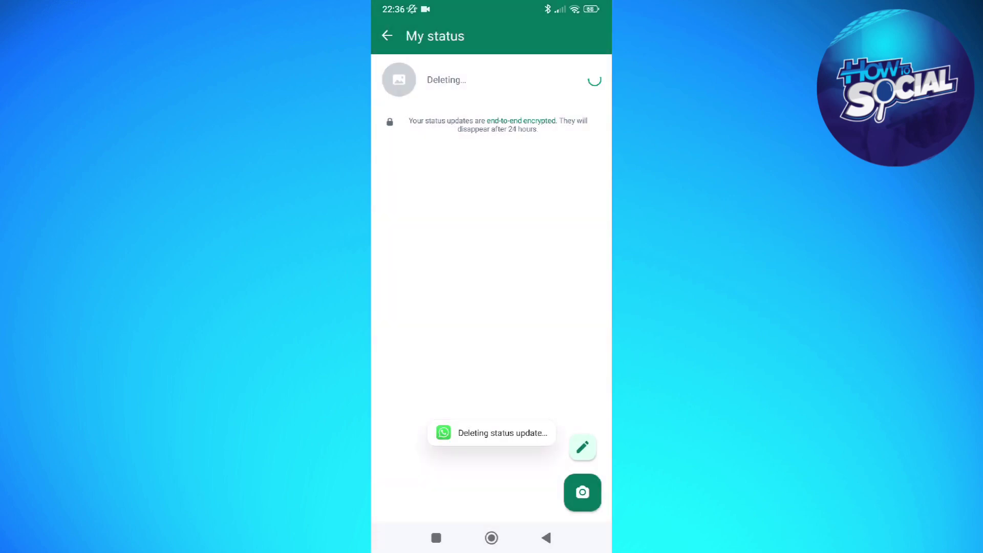